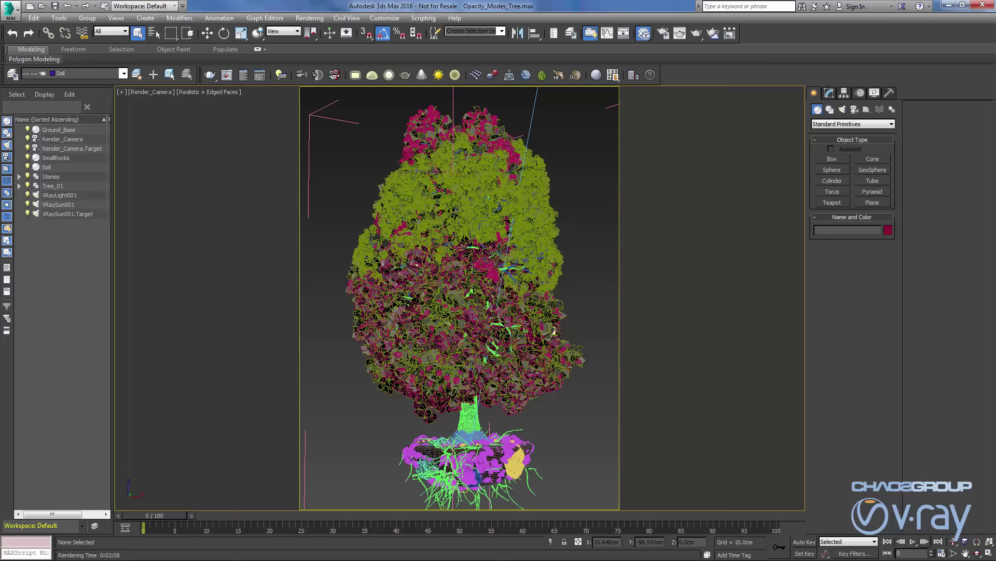
Step: Check the Leaves_01 opacity mode in the Slate Material Editor, leaving it on Normal
{"action": "key", "text": "m"}
{"action": "left_click", "coordinate": [266, 179]}
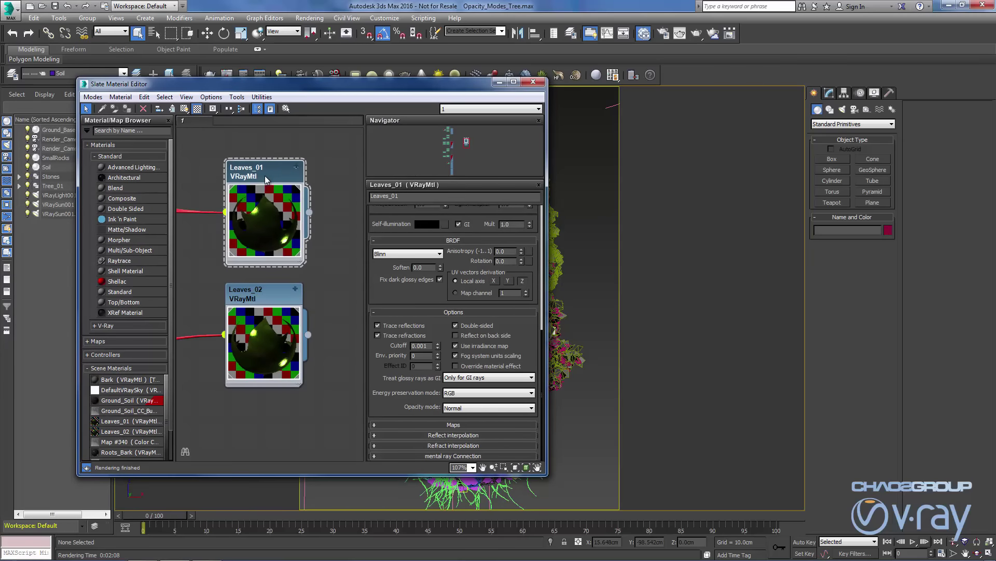
{"action": "left_click_drag", "start_coordinate": [266, 179], "coordinate": [265, 181]}
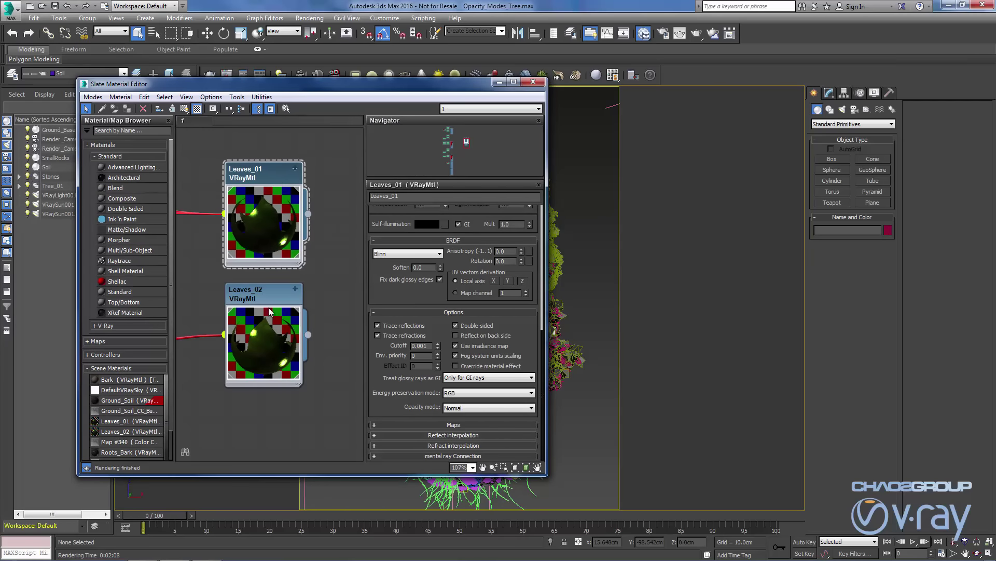
{"action": "left_click_drag", "start_coordinate": [269, 311], "coordinate": [258, 312]}
{"action": "left_click_drag", "start_coordinate": [414, 85], "coordinate": [306, 84]}
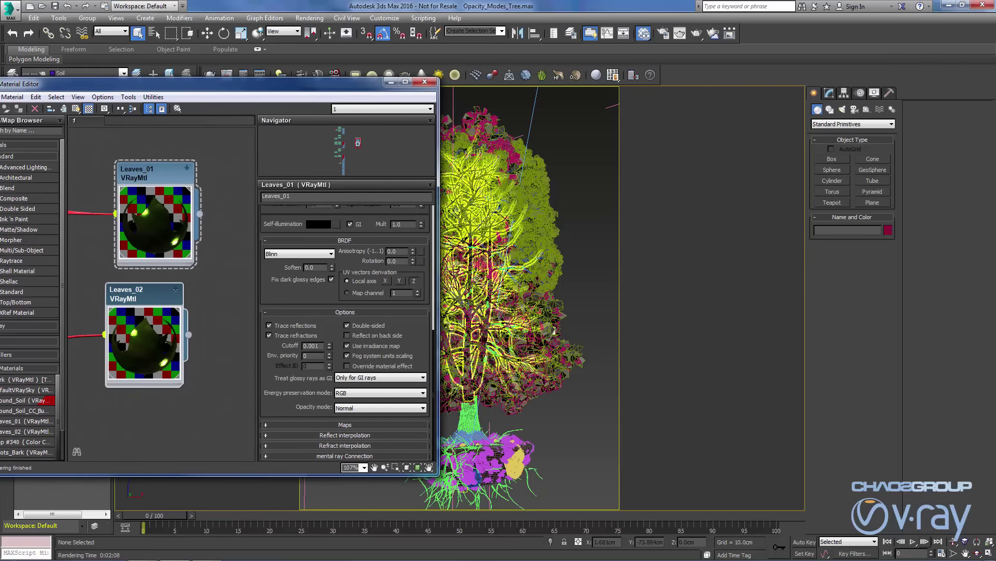
{"action": "left_click_drag", "start_coordinate": [207, 86], "coordinate": [266, 88]}
{"action": "left_click_drag", "start_coordinate": [205, 177], "coordinate": [194, 177]}
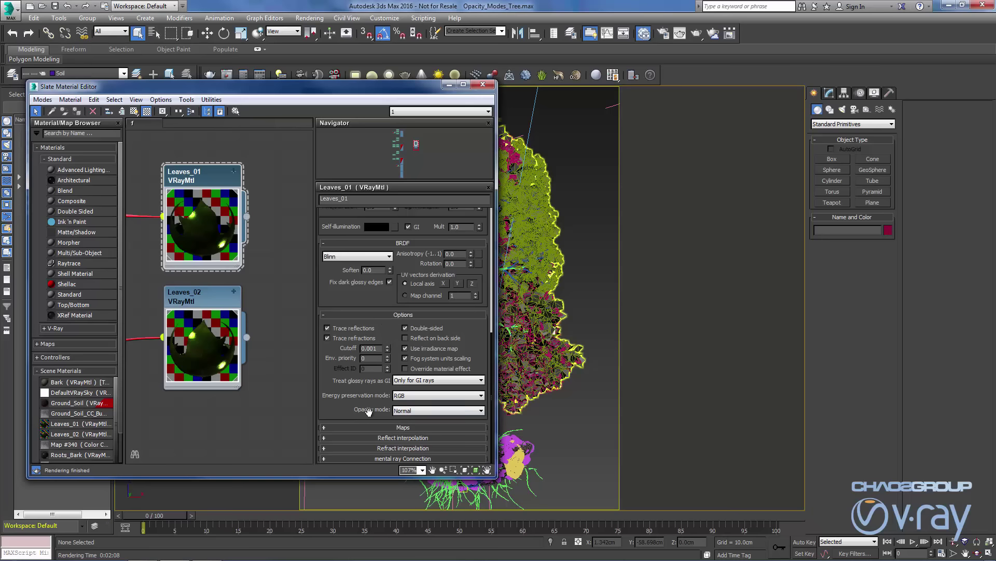
{"action": "left_click", "coordinate": [410, 411]}
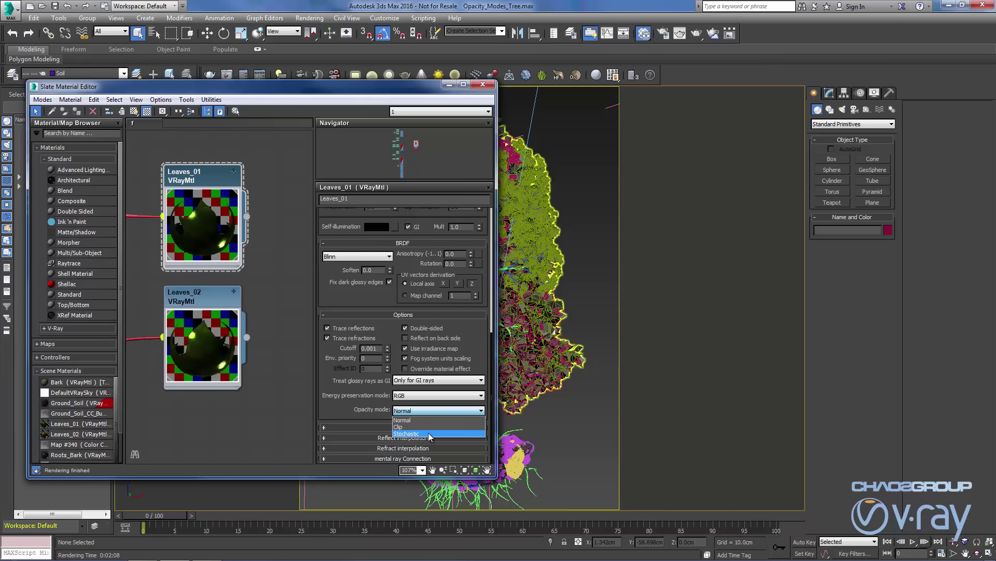
{"action": "left_click", "coordinate": [335, 412]}
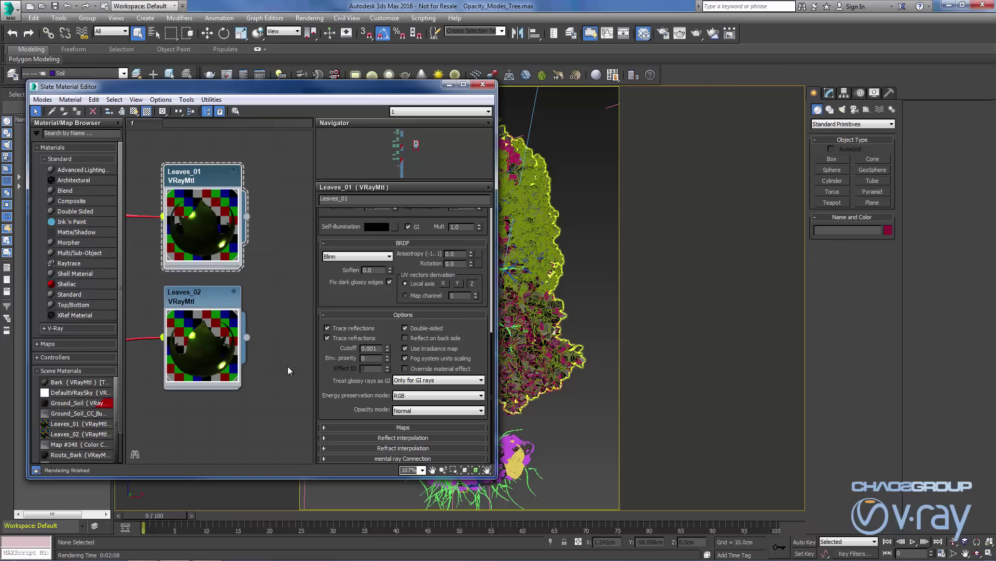
Step: Render the tree camera view with Normal leaf opacity, finishing in 3m 12.0s
{"action": "left_click_drag", "start_coordinate": [272, 90], "coordinate": [362, 89]}
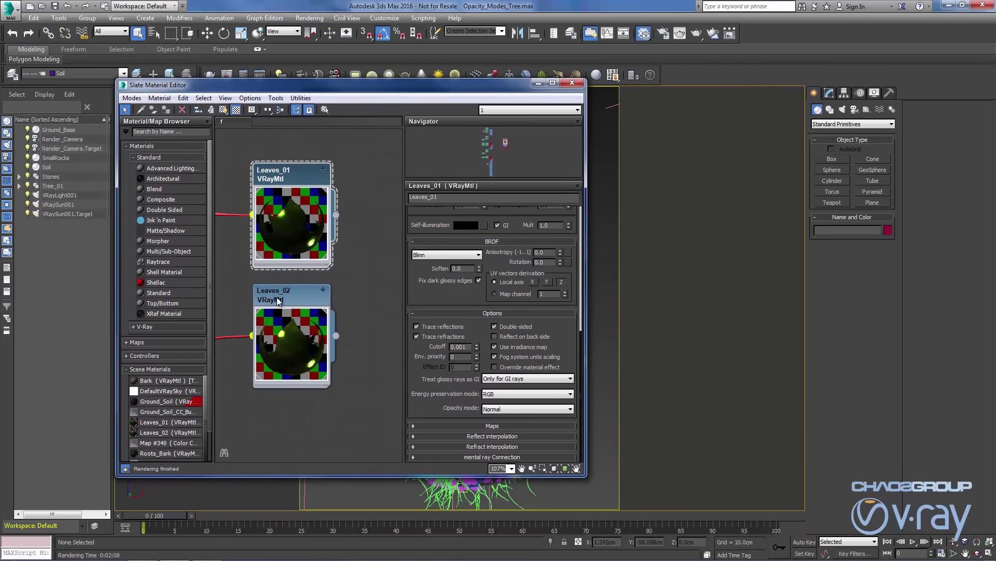
{"action": "left_click", "coordinate": [321, 340]}
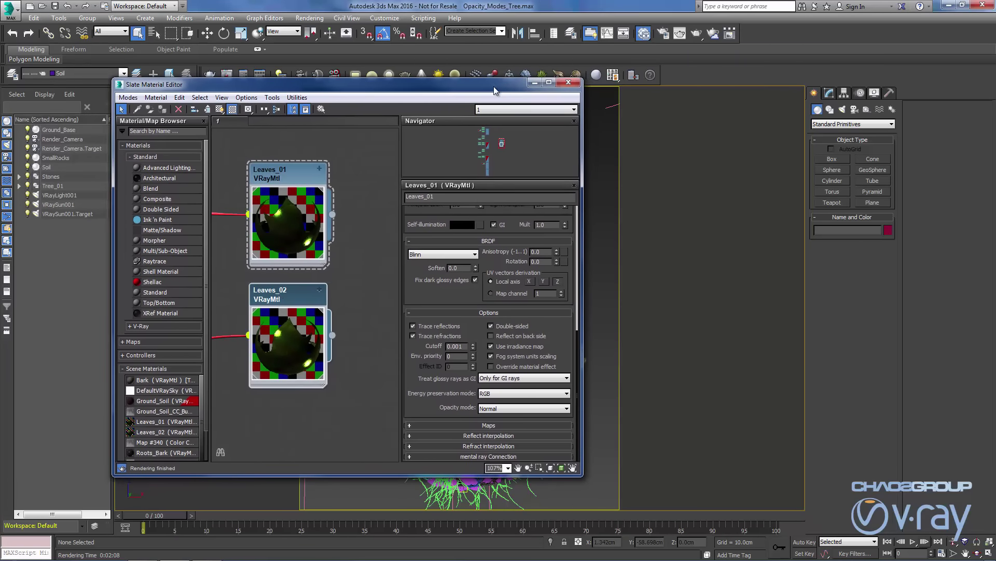
{"action": "left_click_drag", "start_coordinate": [494, 86], "coordinate": [0, 94]}
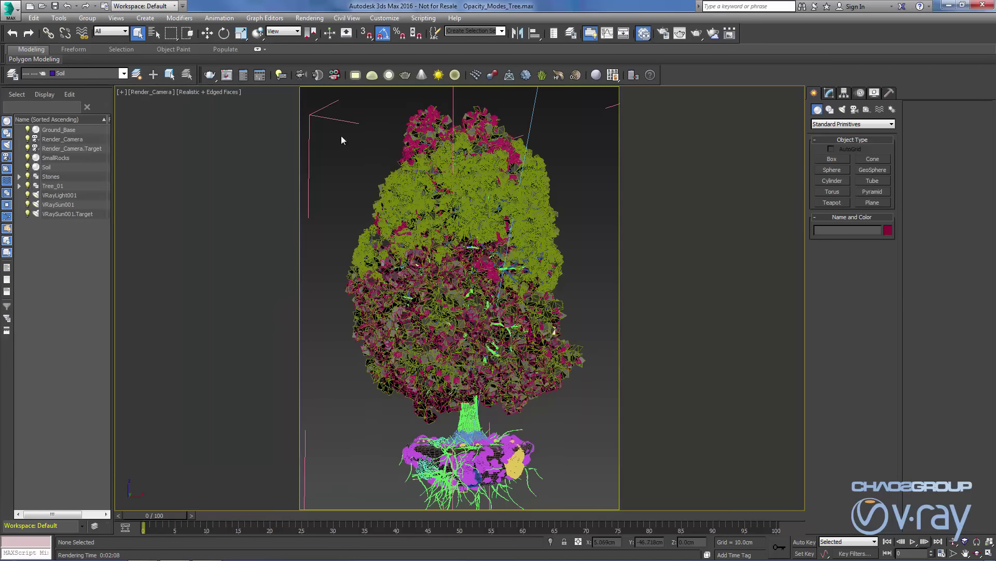
{"action": "left_click", "coordinate": [697, 33]}
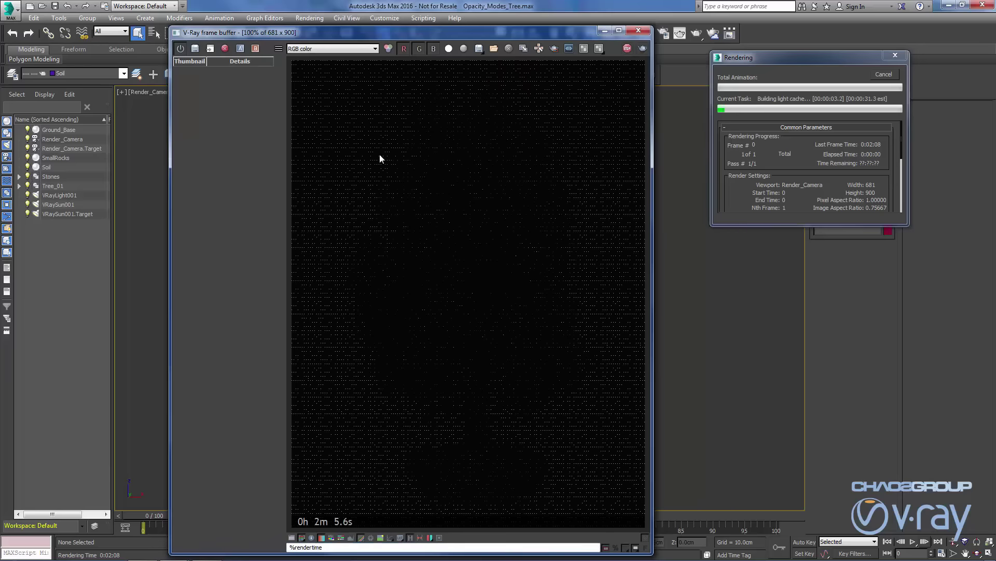
{"action": "left_click_drag", "start_coordinate": [447, 33], "coordinate": [450, 25]}
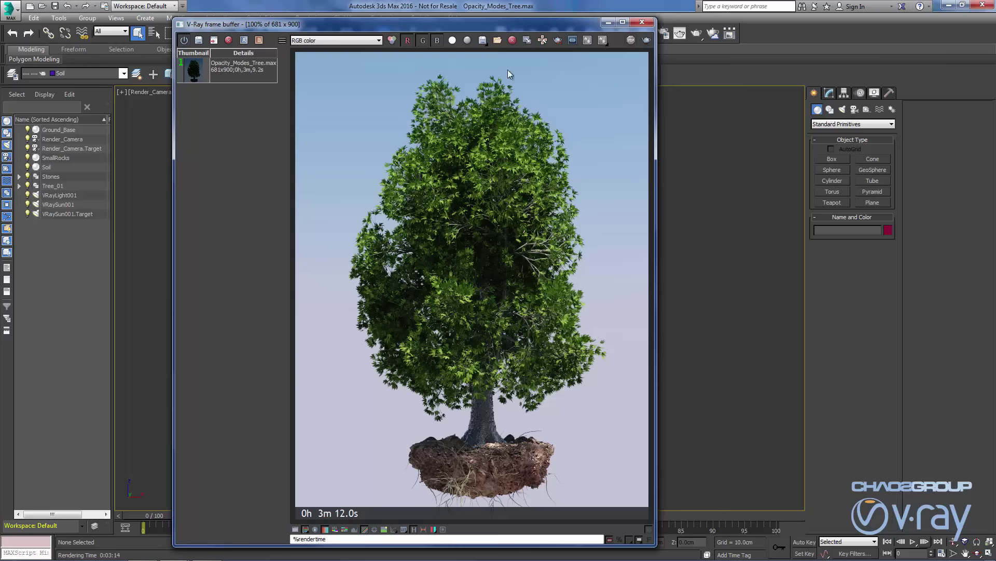
Step: Change the Leaves_02 material's opacity mode to Clip, then close the Slate Material Editor
{"action": "left_click_drag", "start_coordinate": [484, 26], "coordinate": [562, 22]}
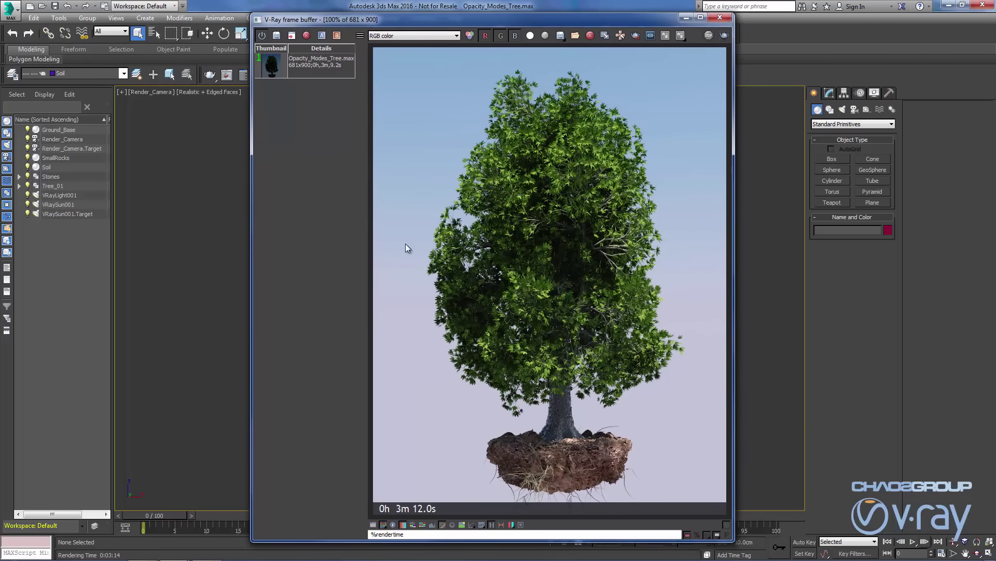
{"action": "key", "text": "m"}
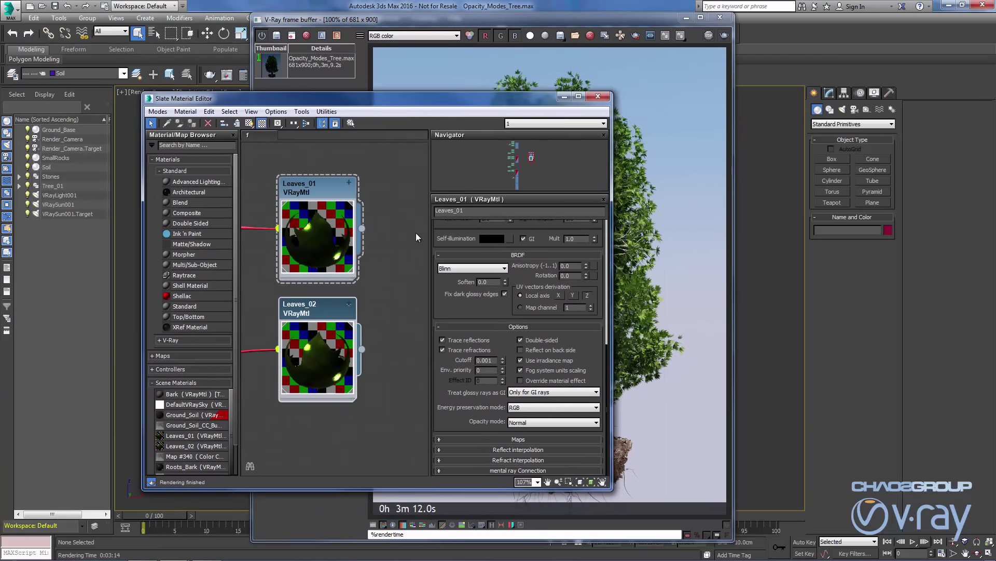
{"action": "left_click", "coordinate": [537, 422]}
{"action": "double_click", "coordinate": [307, 301]}
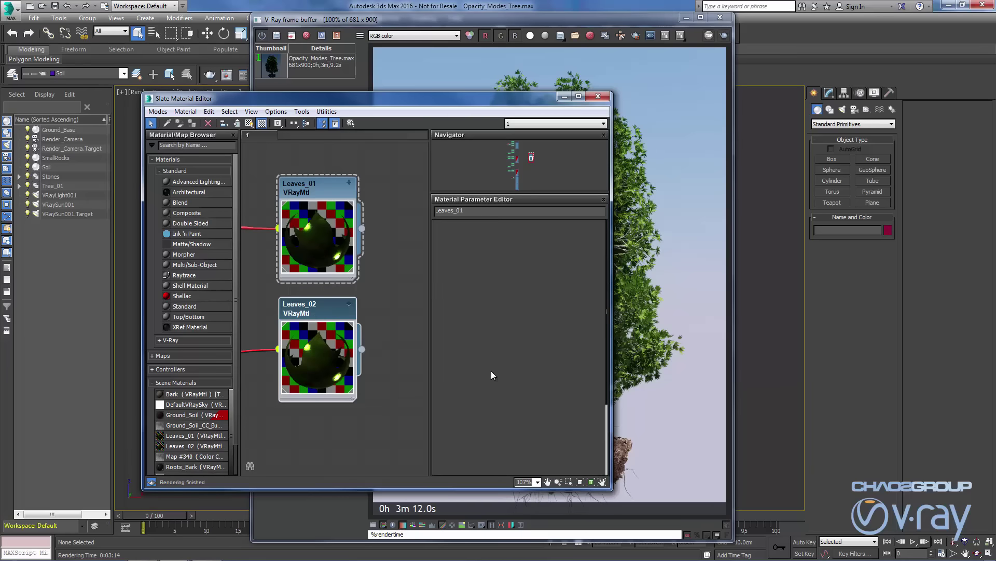
{"action": "left_click", "coordinate": [535, 423]}
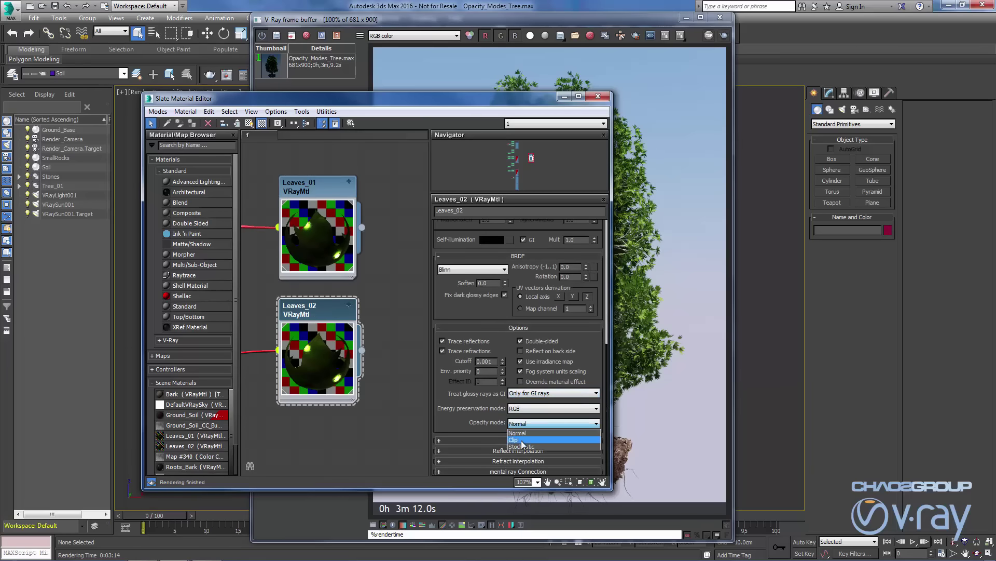
{"action": "left_click", "coordinate": [524, 440]}
{"action": "key", "text": "m"}
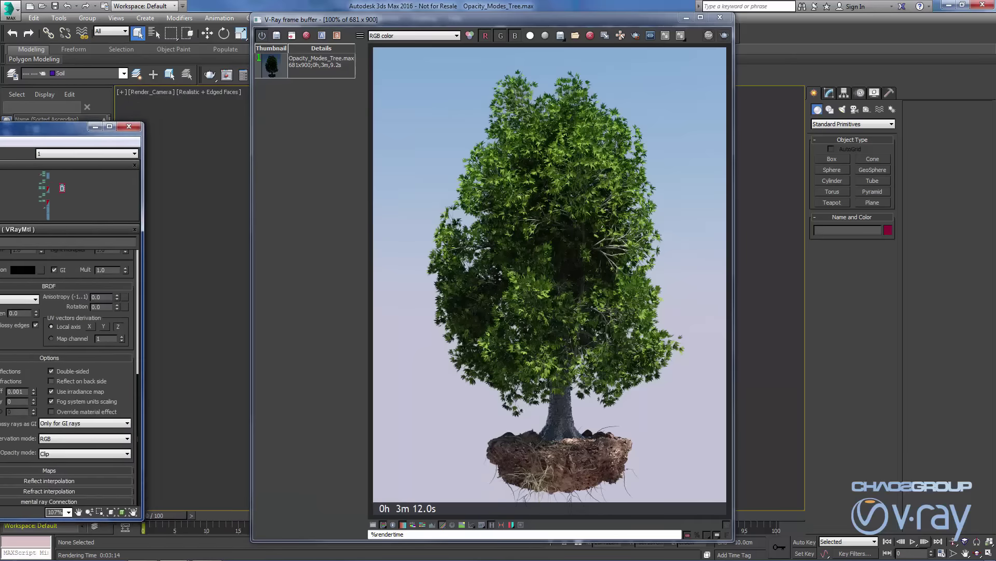
{"action": "mouse_move", "coordinate": [543, 20]}
{"action": "left_mouse_down"}
{"action": "mouse_move", "coordinate": [418, 35]}
{"action": "mouse_move", "coordinate": [480, 37]}
{"action": "left_mouse_up"}
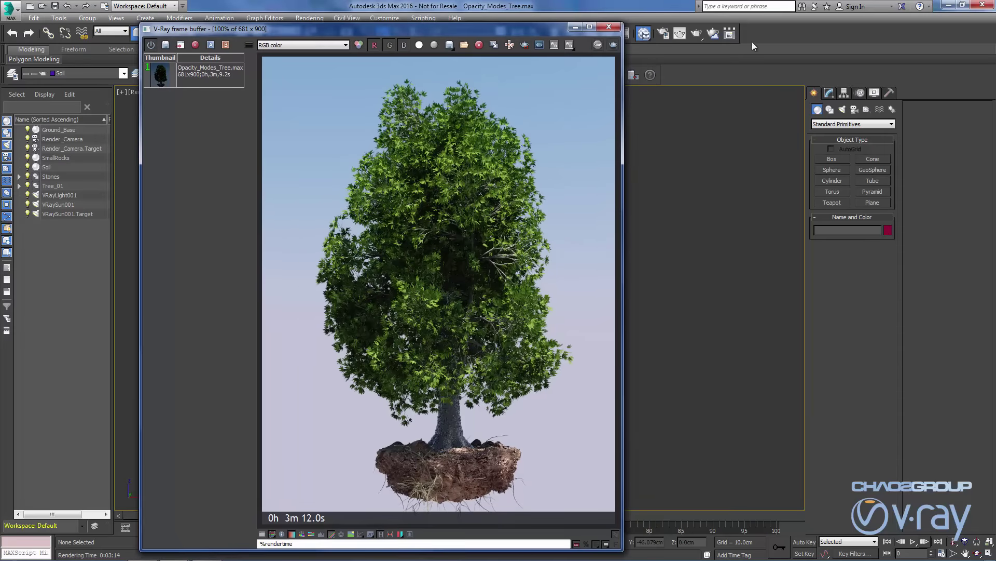
Step: Re-render the tree with Shift+Q using Clip leaf opacity, finishing in 1m 40.1s
{"action": "key", "text": "shift+q"}
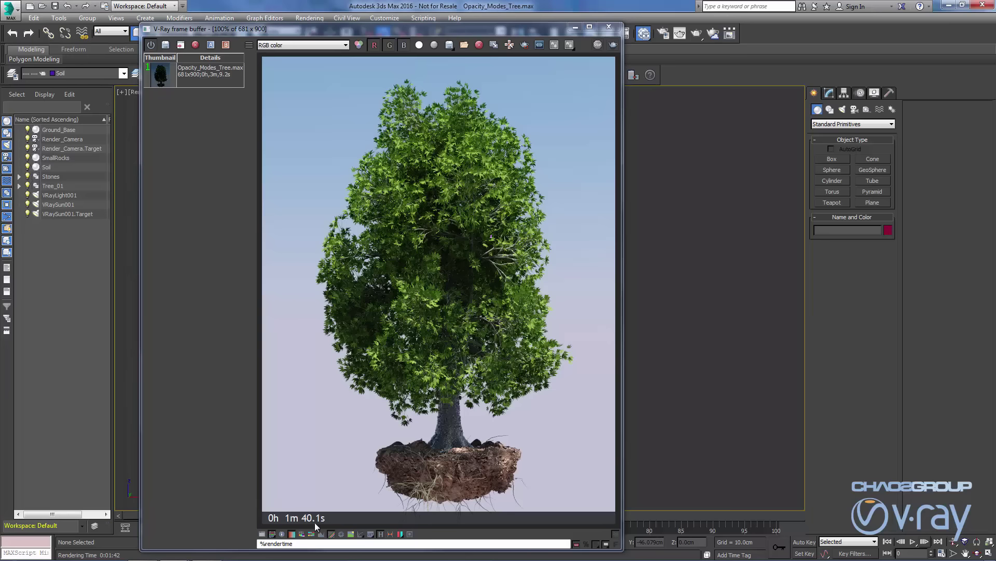
{"action": "left_click_drag", "start_coordinate": [447, 30], "coordinate": [494, 31]}
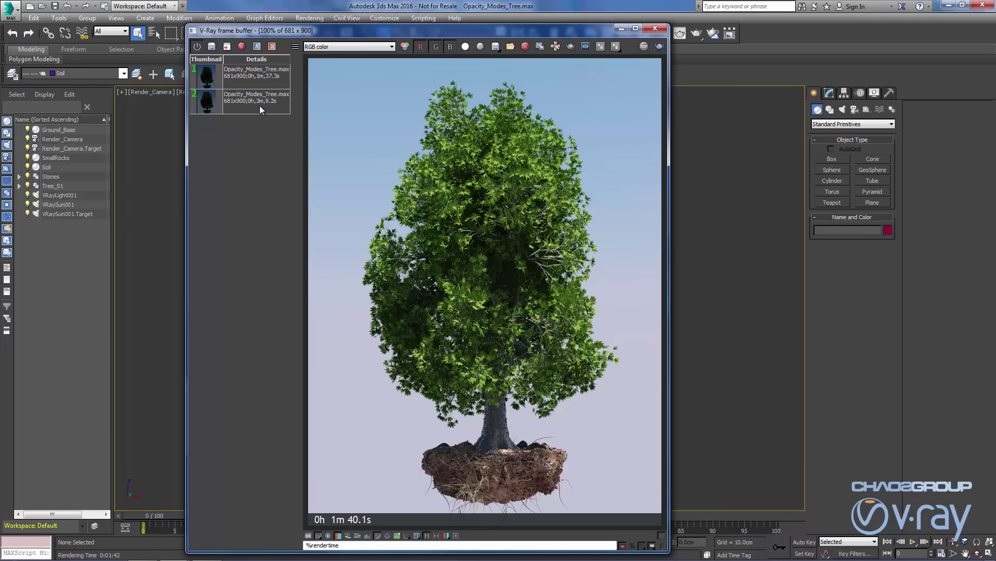
{"action": "left_click", "coordinate": [260, 105]}
{"action": "left_click", "coordinate": [258, 47]}
{"action": "left_click", "coordinate": [267, 67]}
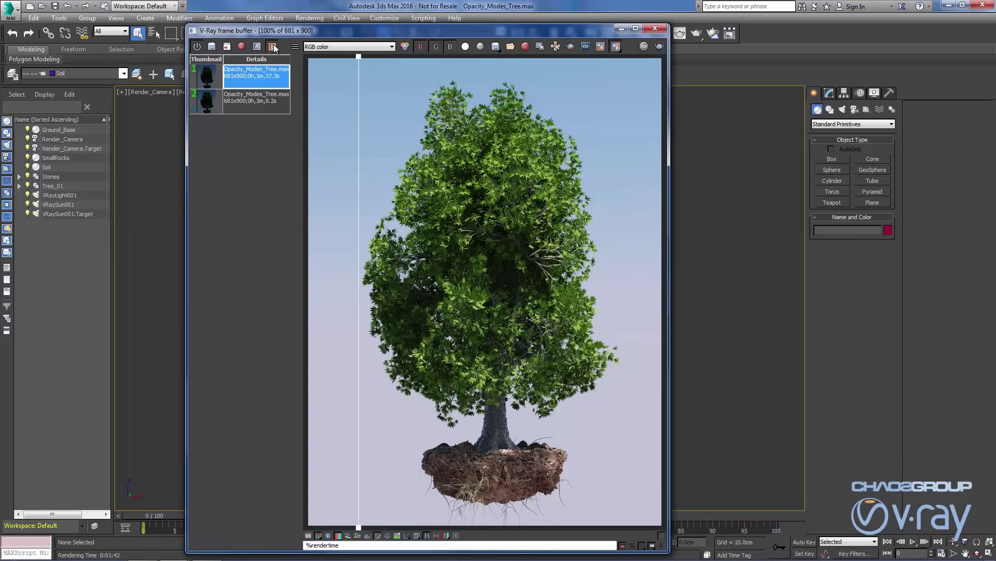
{"action": "left_click", "coordinate": [273, 47]}
{"action": "mouse_move", "coordinate": [357, 60]}
{"action": "left_mouse_down"}
{"action": "mouse_move", "coordinate": [639, 95]}
{"action": "mouse_move", "coordinate": [345, 96]}
{"action": "mouse_move", "coordinate": [630, 109]}
{"action": "mouse_move", "coordinate": [388, 104]}
{"action": "mouse_move", "coordinate": [550, 104]}
{"action": "left_mouse_up"}
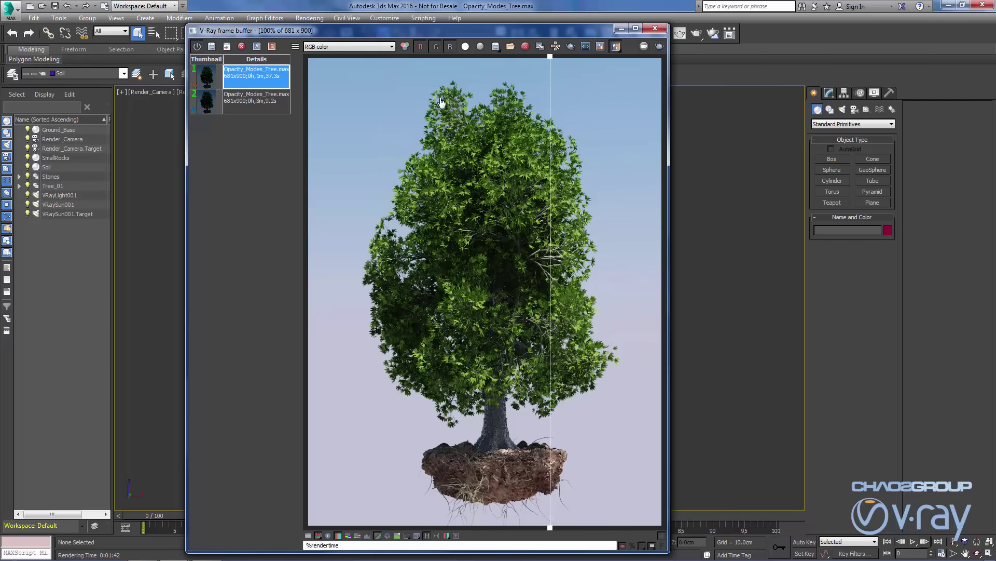
{"action": "mouse_move", "coordinate": [441, 103]}
{"action": "left_mouse_down"}
{"action": "mouse_move", "coordinate": [354, 104]}
{"action": "mouse_move", "coordinate": [625, 116]}
{"action": "mouse_move", "coordinate": [471, 107]}
{"action": "mouse_move", "coordinate": [613, 104]}
{"action": "mouse_move", "coordinate": [349, 104]}
{"action": "mouse_move", "coordinate": [617, 101]}
{"action": "mouse_move", "coordinate": [378, 100]}
{"action": "mouse_move", "coordinate": [561, 100]}
{"action": "mouse_move", "coordinate": [456, 101]}
{"action": "mouse_move", "coordinate": [489, 92]}
{"action": "left_mouse_up"}
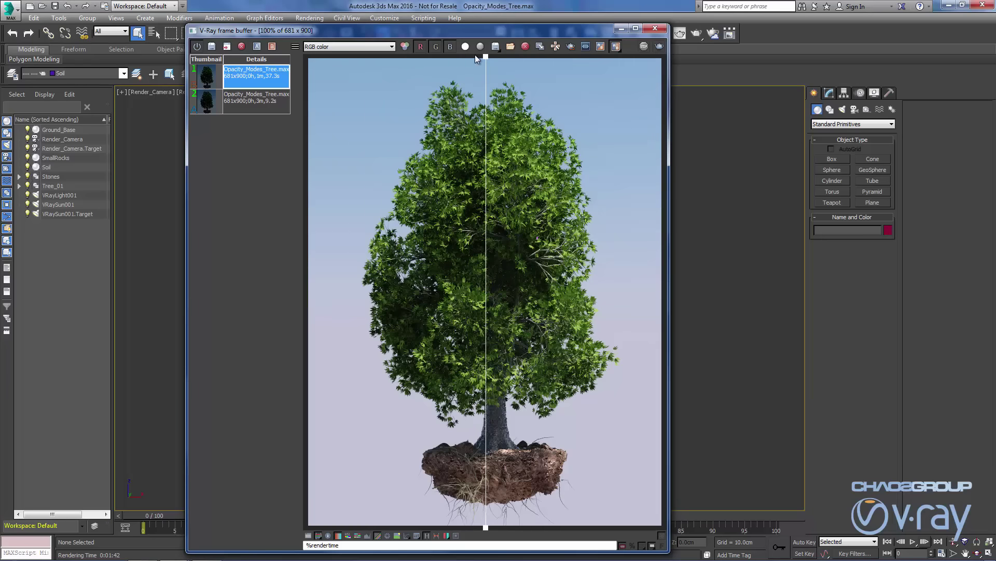
{"action": "mouse_move", "coordinate": [489, 63]}
{"action": "left_mouse_down"}
{"action": "mouse_move", "coordinate": [637, 82]}
{"action": "mouse_move", "coordinate": [341, 83]}
{"action": "mouse_move", "coordinate": [629, 87]}
{"action": "mouse_move", "coordinate": [350, 83]}
{"action": "left_mouse_up"}
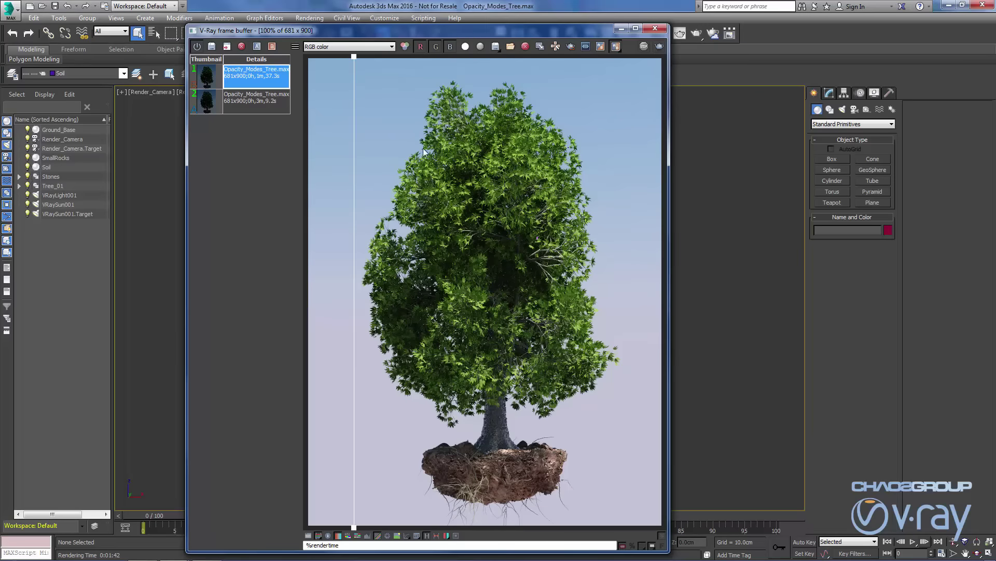
{"action": "double_click", "coordinate": [255, 99]}
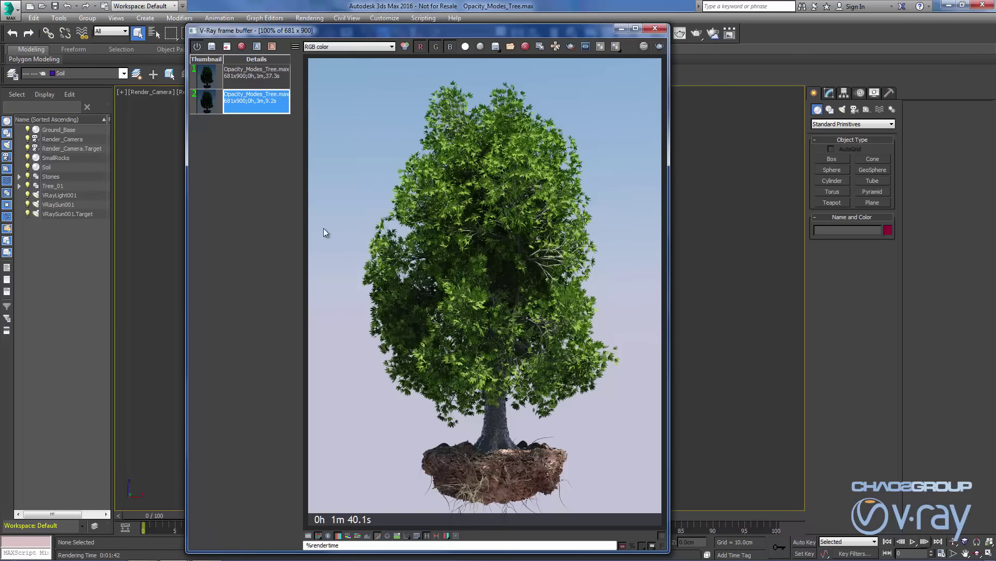
Step: Set the opacity mode of both Leaves_02 and Leaves_01 to Stochastic
{"action": "key", "text": "m"}
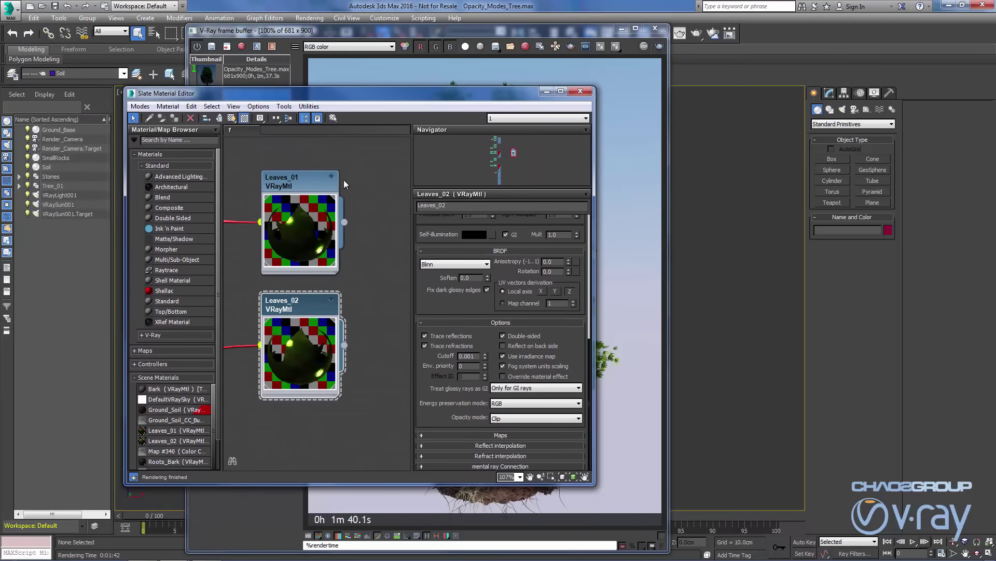
{"action": "left_click", "coordinate": [535, 418]}
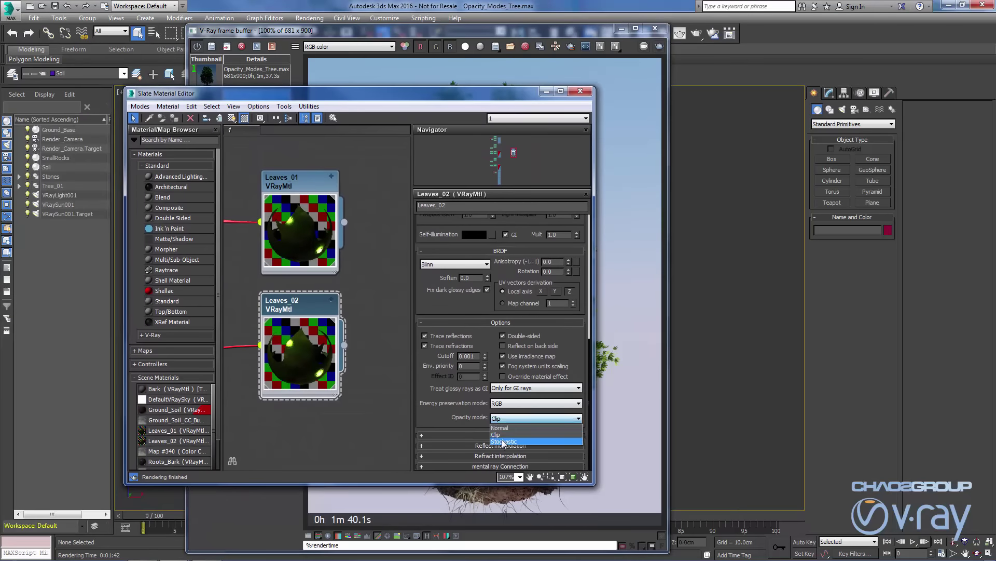
{"action": "left_click", "coordinate": [534, 440]}
{"action": "double_click", "coordinate": [309, 188]}
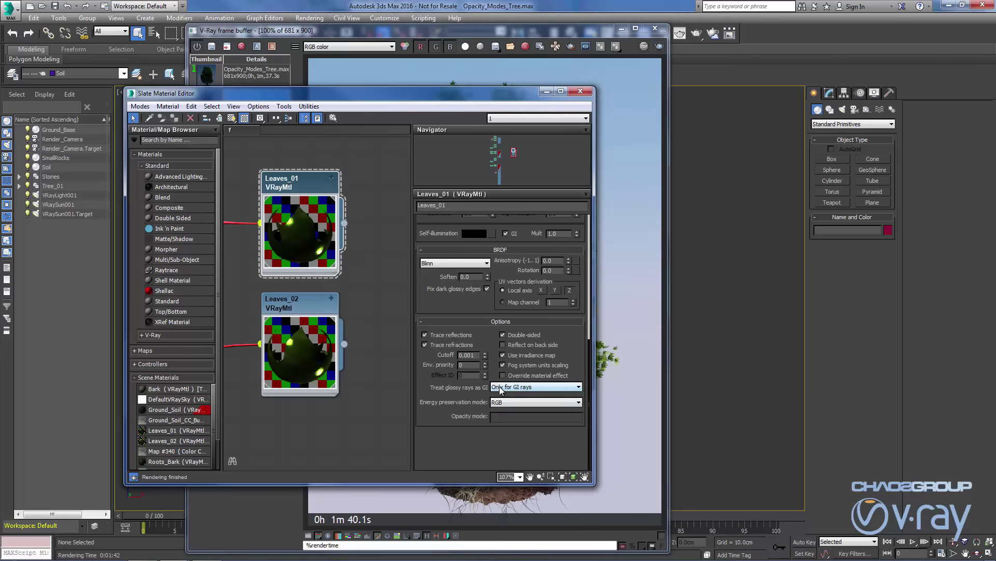
{"action": "left_click", "coordinate": [502, 416]}
{"action": "left_click", "coordinate": [529, 441]}
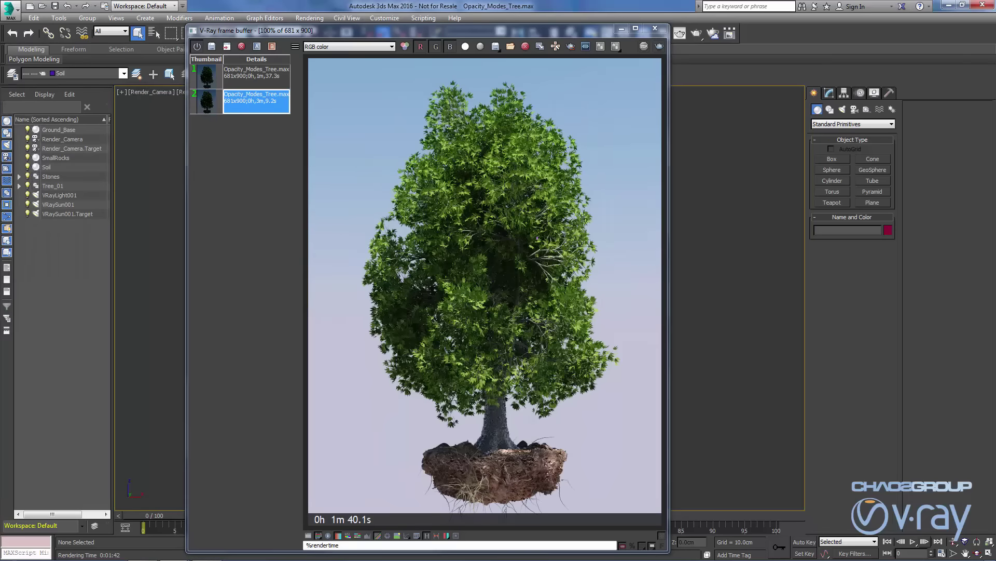
{"action": "left_click_drag", "start_coordinate": [457, 35], "coordinate": [478, 29]}
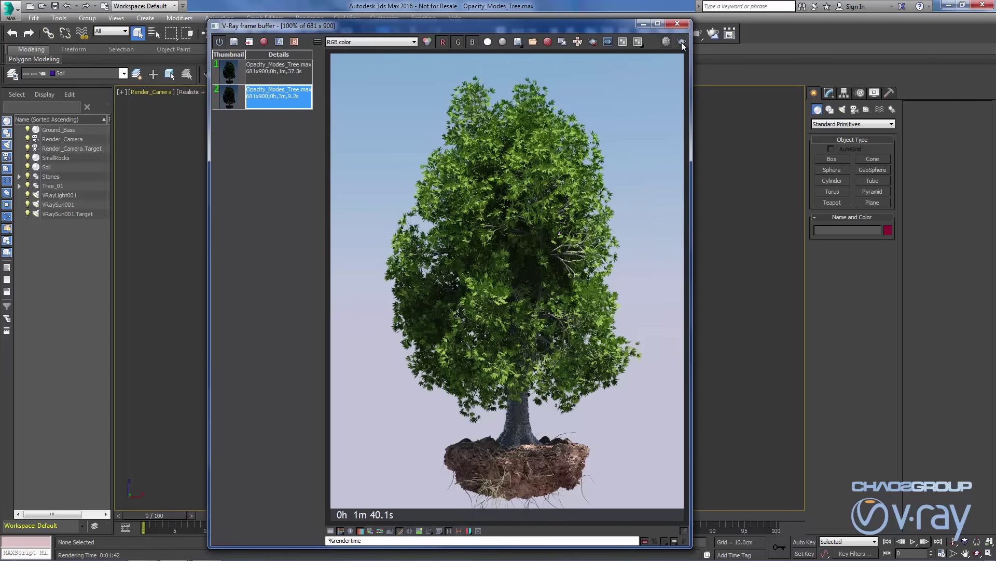
Step: Render the tree with Stochastic leaf opacity, finishing in 2m 5.2s
{"action": "left_click", "coordinate": [680, 42]}
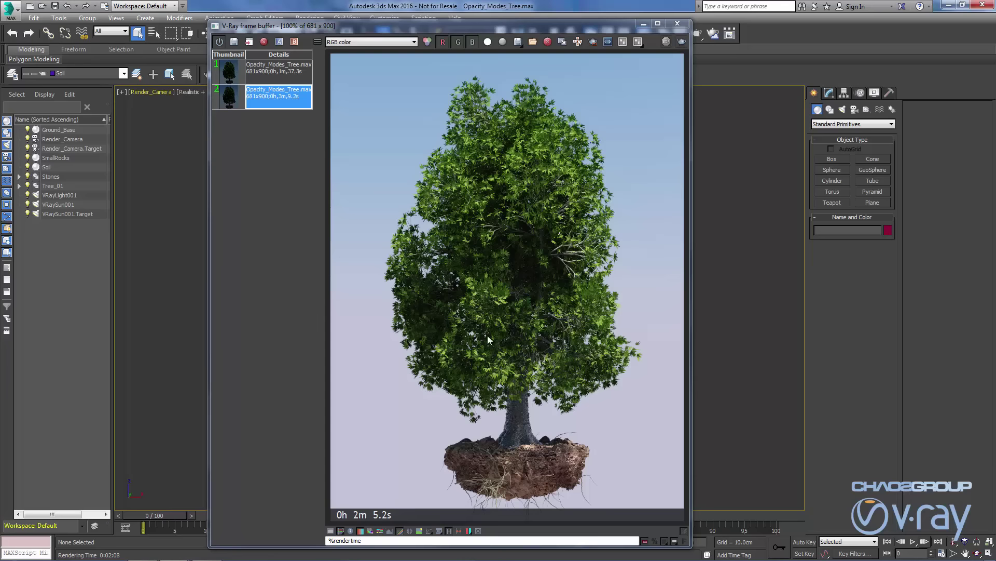
{"action": "left_click", "coordinate": [247, 56]}
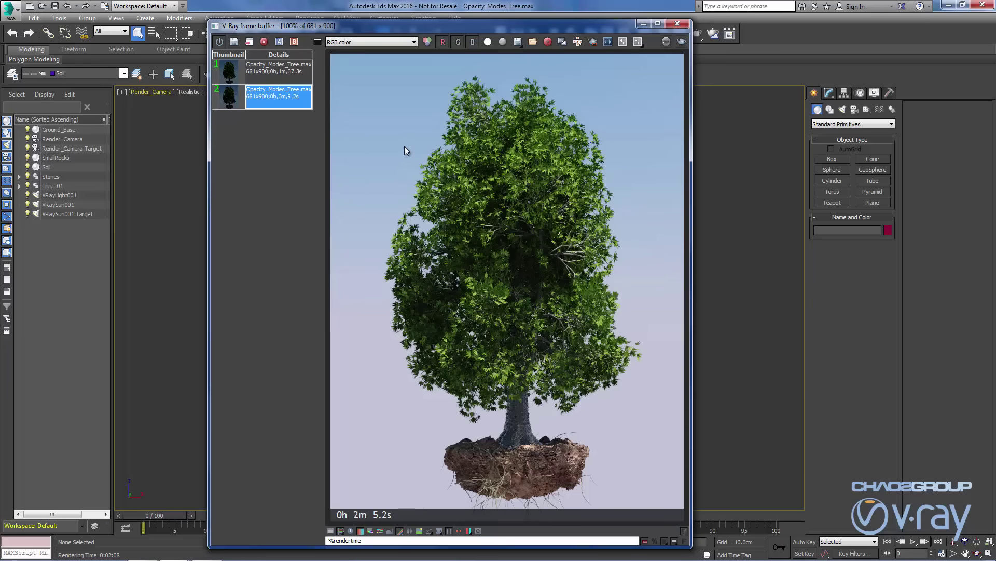
Step: Compare the newest render with an earlier one, placing the A/B split at the trunk
{"action": "left_click", "coordinate": [279, 42]}
{"action": "left_click", "coordinate": [276, 64]}
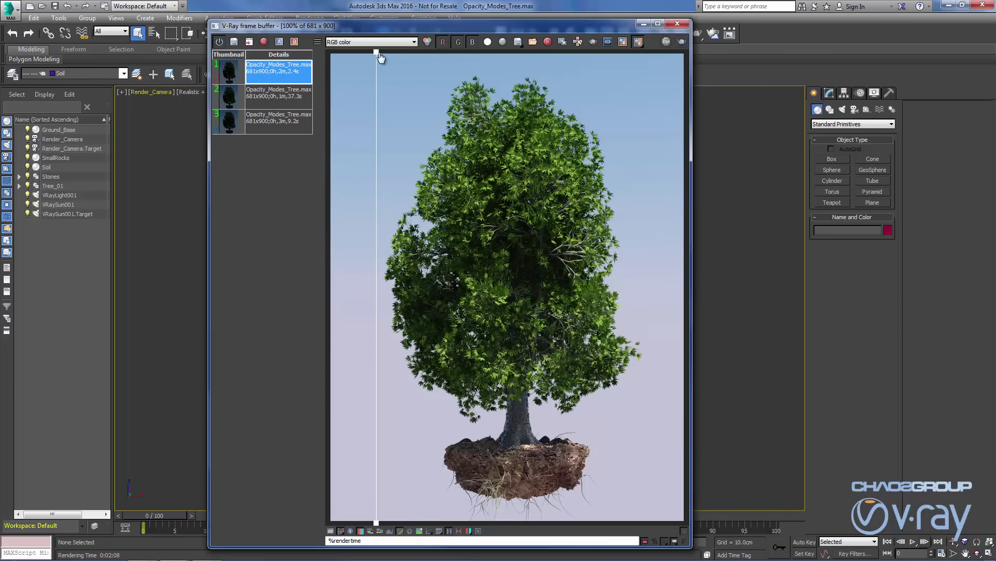
{"action": "mouse_move", "coordinate": [381, 58]}
{"action": "left_mouse_down"}
{"action": "mouse_move", "coordinate": [658, 84]}
{"action": "mouse_move", "coordinate": [370, 80]}
{"action": "left_mouse_up"}
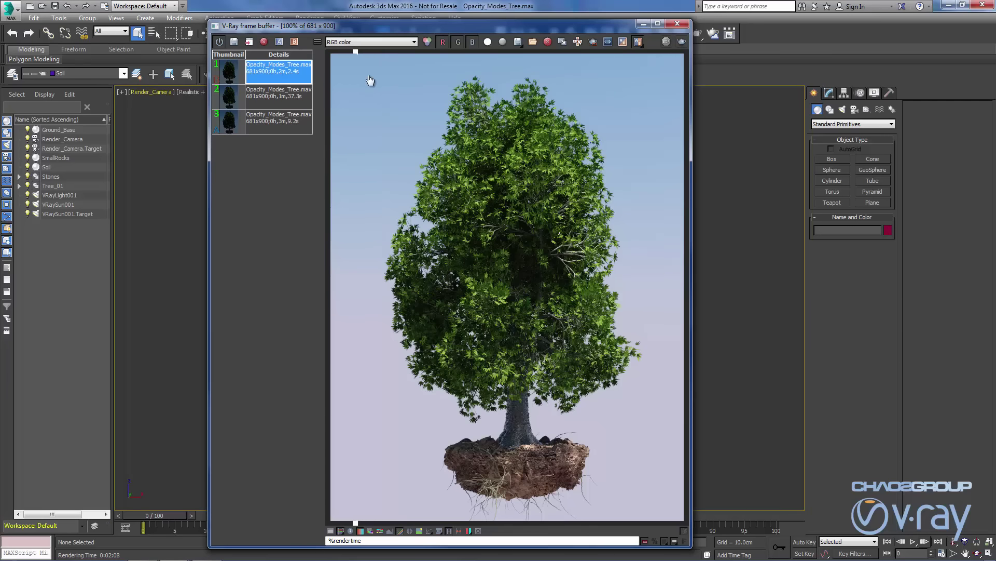
{"action": "mouse_move", "coordinate": [656, 92]}
{"action": "left_mouse_down"}
{"action": "mouse_move", "coordinate": [363, 87]}
{"action": "mouse_move", "coordinate": [647, 92]}
{"action": "mouse_move", "coordinate": [418, 87]}
{"action": "mouse_move", "coordinate": [640, 92]}
{"action": "mouse_move", "coordinate": [483, 85]}
{"action": "mouse_move", "coordinate": [596, 89]}
{"action": "left_mouse_up"}
{"action": "left_click_drag", "start_coordinate": [597, 90], "coordinate": [505, 83]}
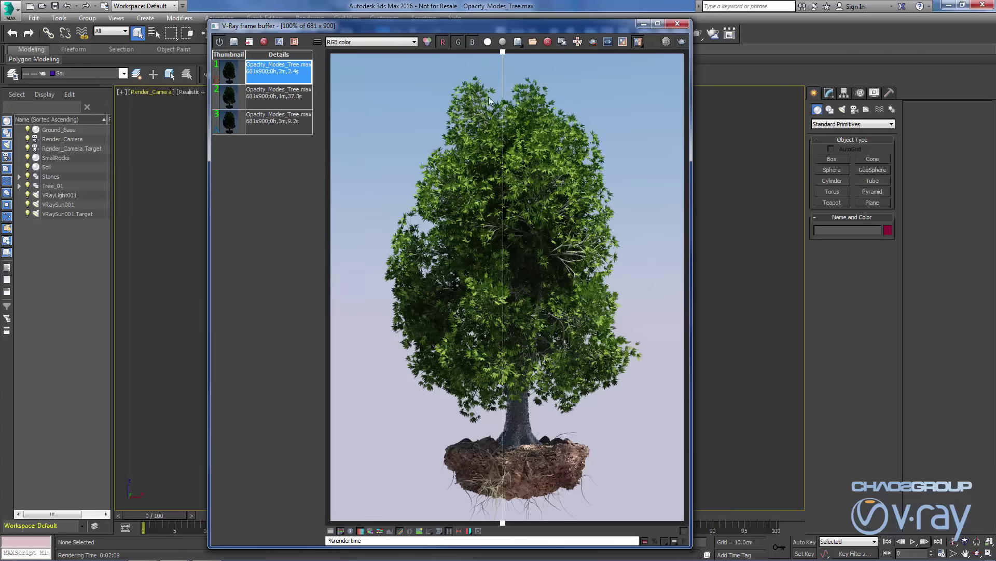
{"action": "left_click_drag", "start_coordinate": [469, 27], "coordinate": [508, 22]}
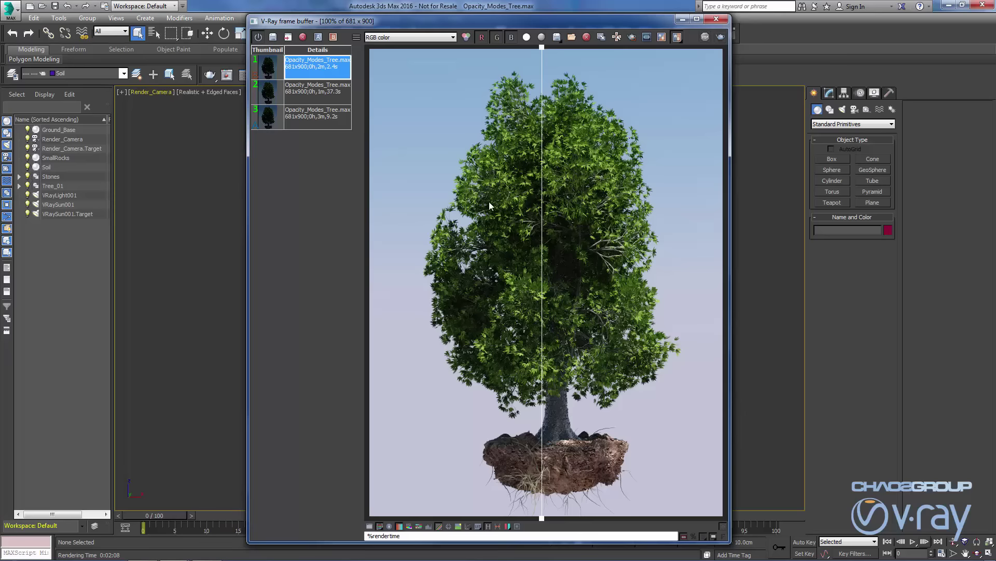
{"action": "left_click_drag", "start_coordinate": [546, 22], "coordinate": [516, 15]}
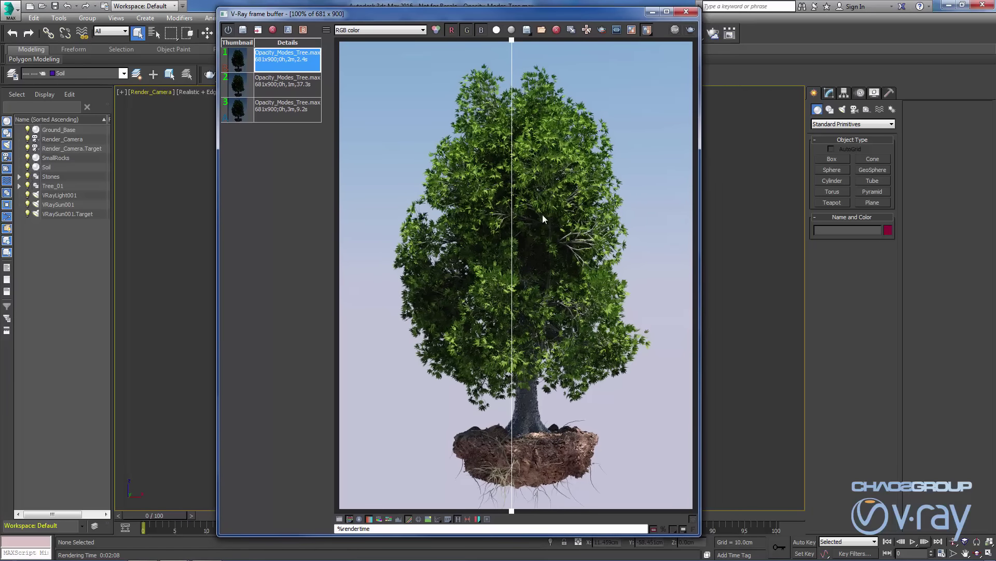